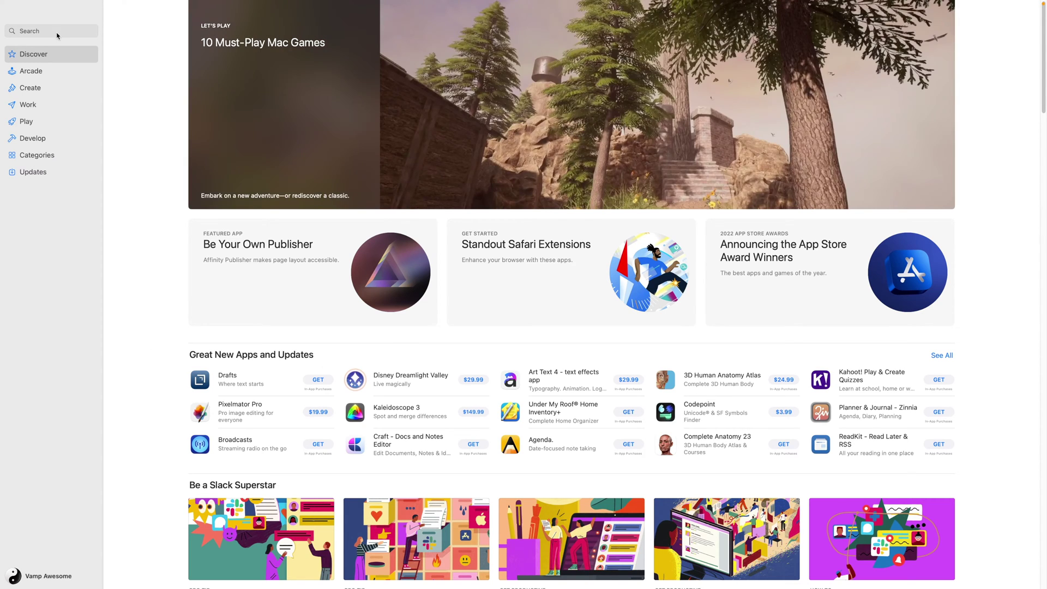
- Start an App Store search for "marvel" from the sidebar search field
left_click(56, 32)
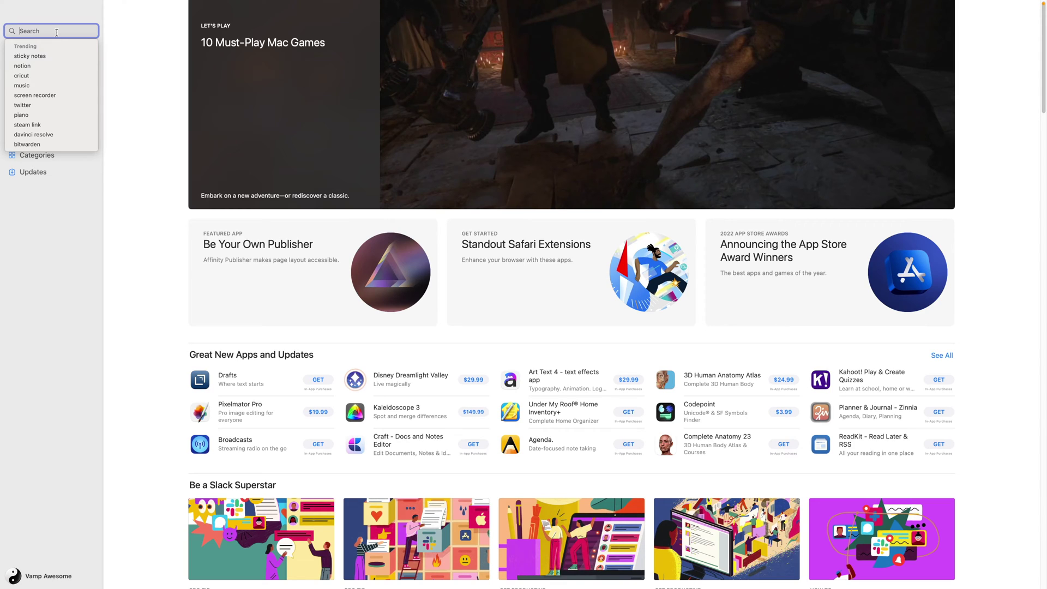
type("marvel")
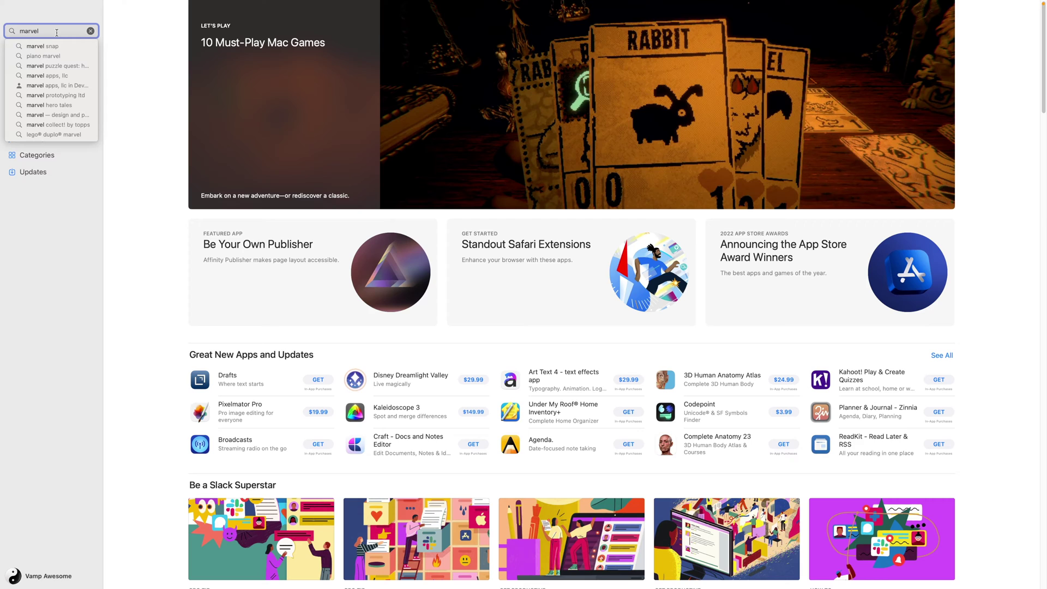
- Choose the "marvel snap" suggestion to list matching iPhone & iPad apps
left_click(49, 46)
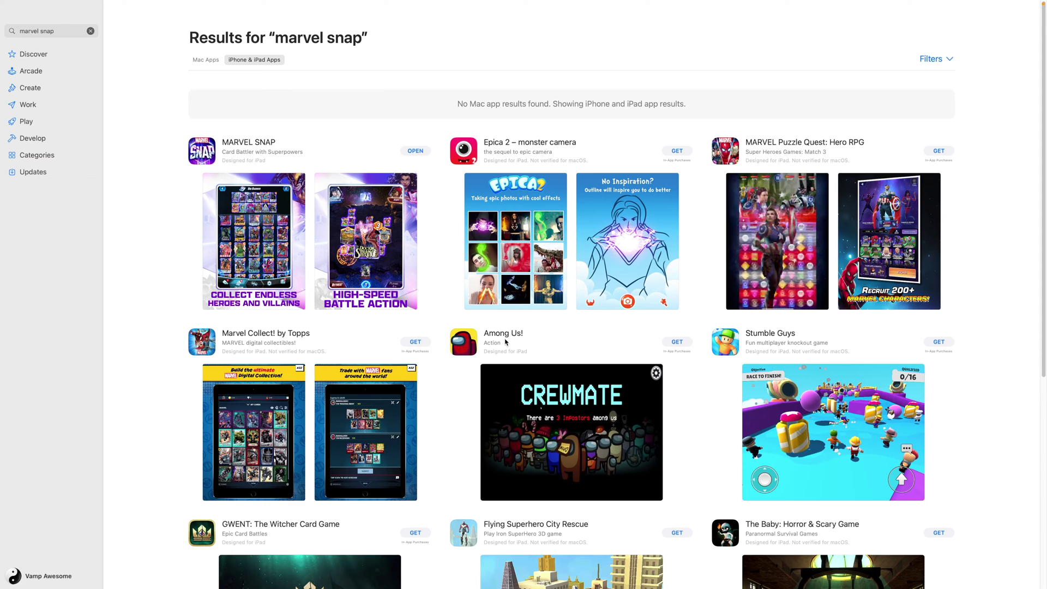
scroll(506, 342, "down", 3)
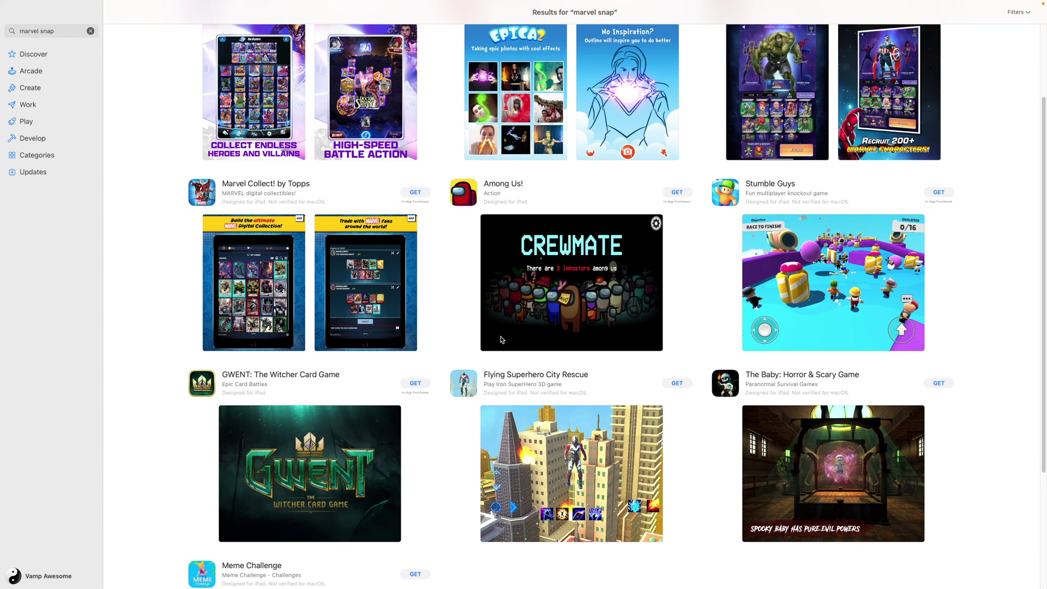
scroll(501, 340, "up", 3)
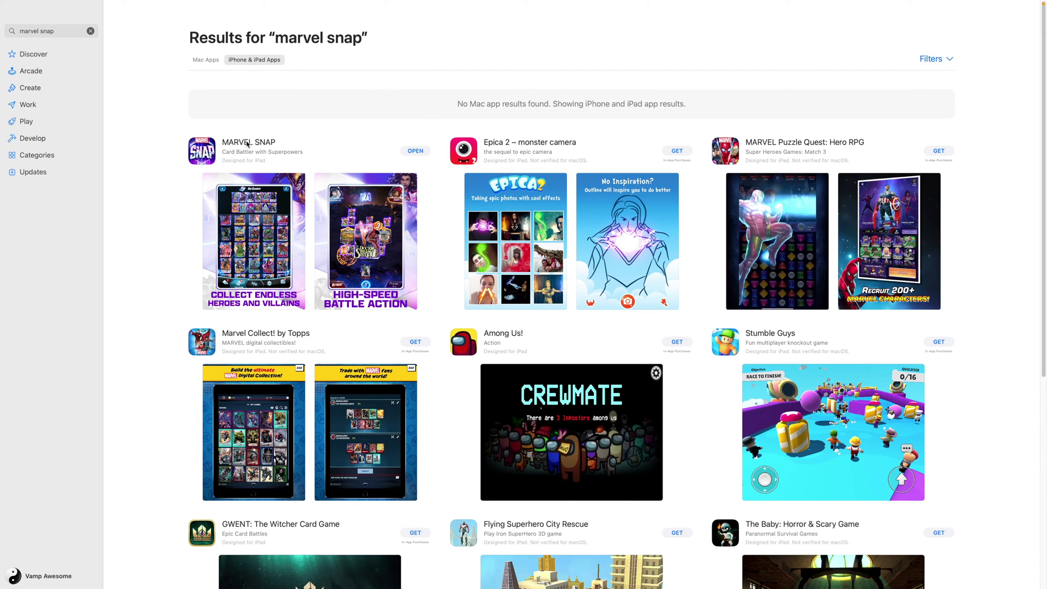
- Open the MARVEL SNAP result to view its rating, what's new and previews
left_click(247, 144)
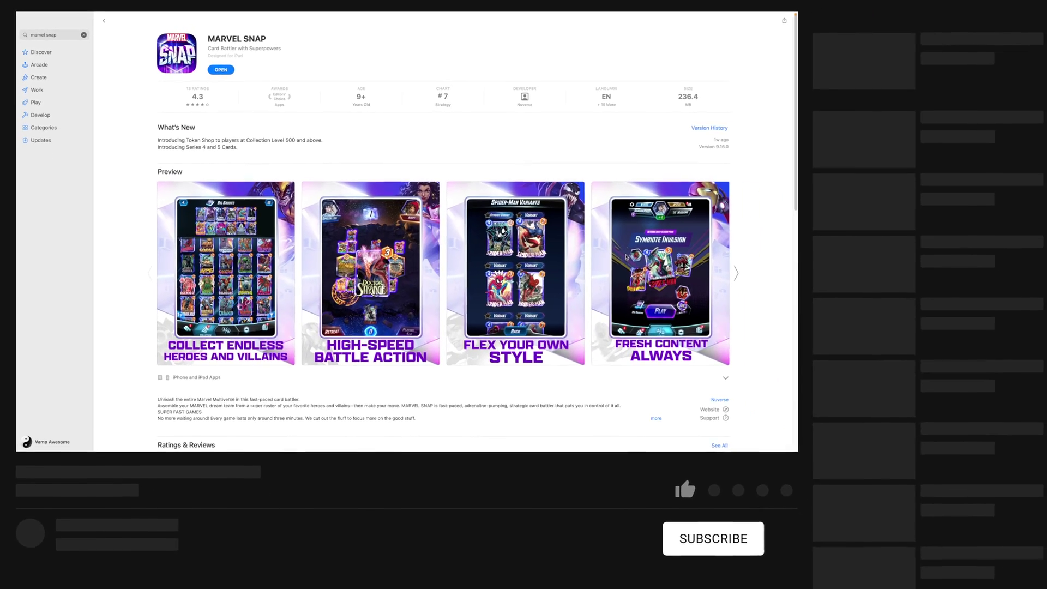